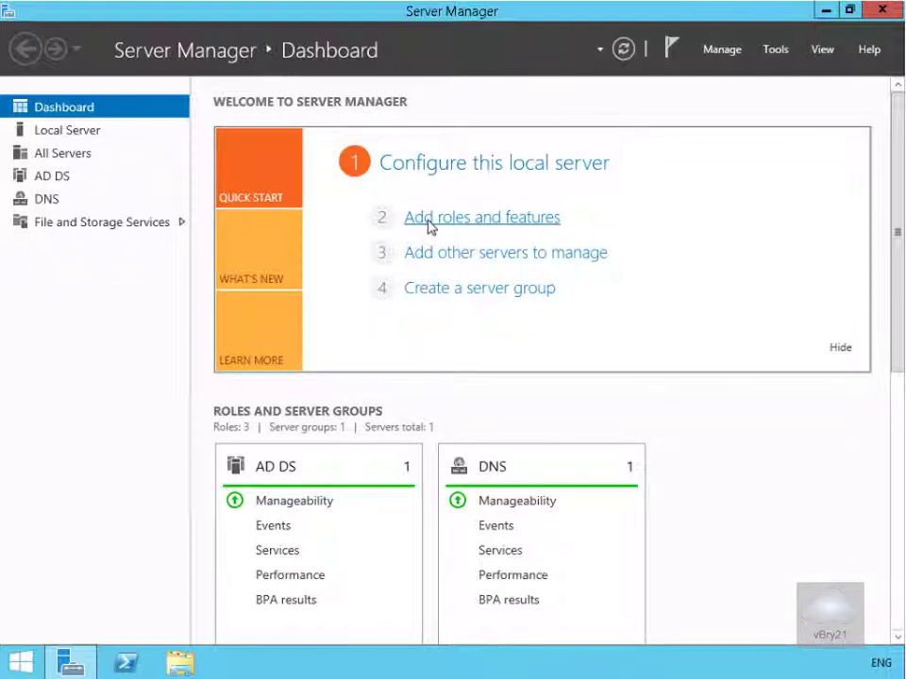
- Start adding roles and features as a role-based or feature-based installation on LON-DC1.Adatum.com
click(426, 220)
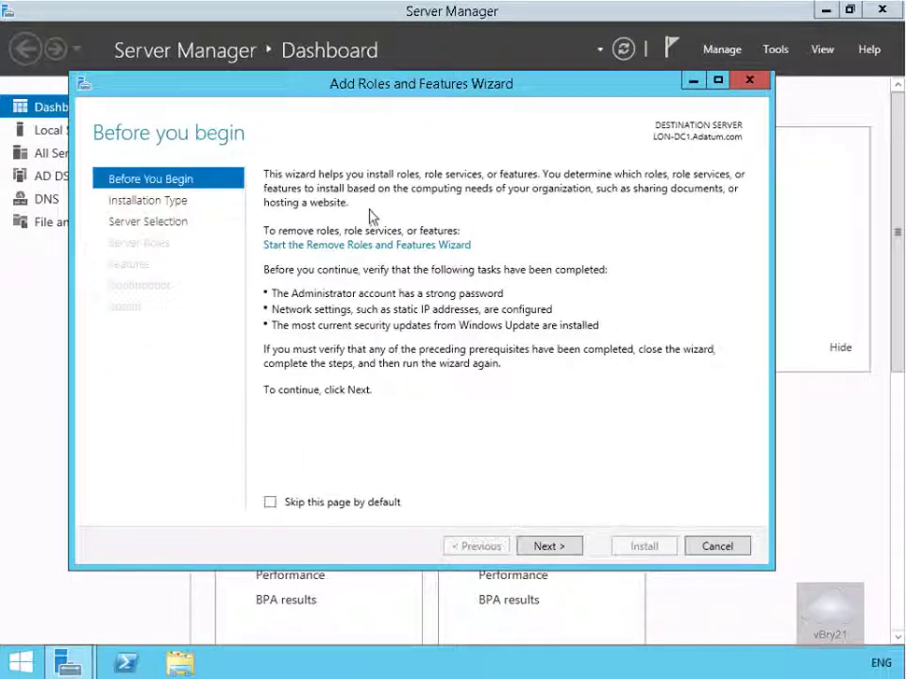
click(531, 549)
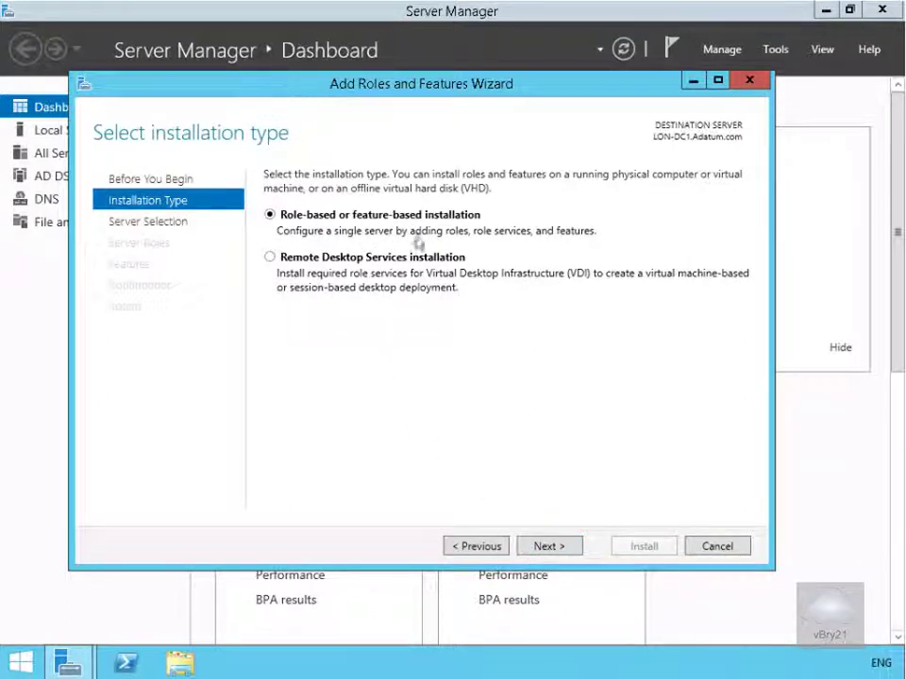
click(523, 548)
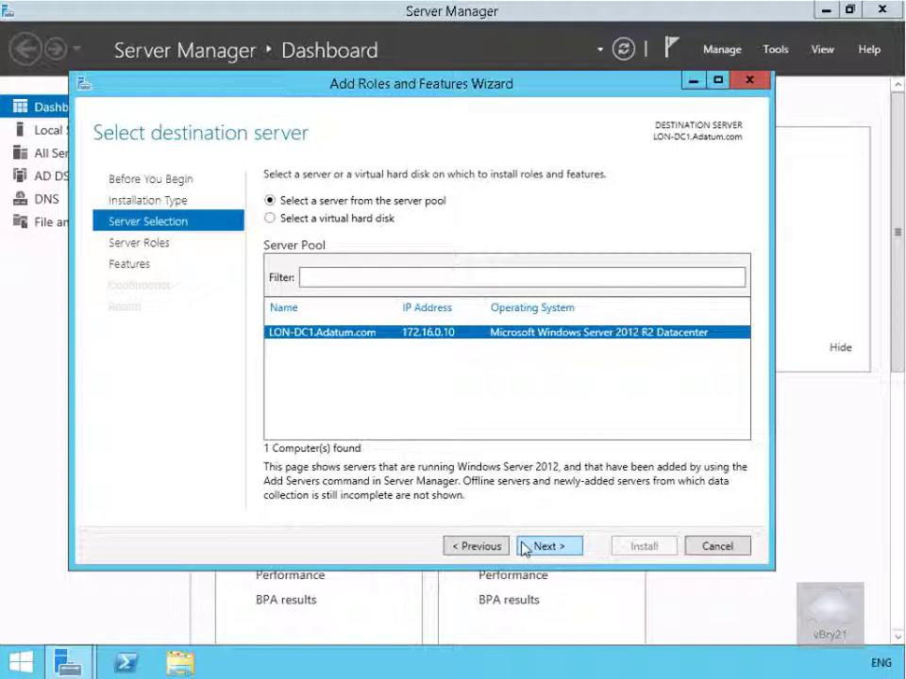
click(523, 548)
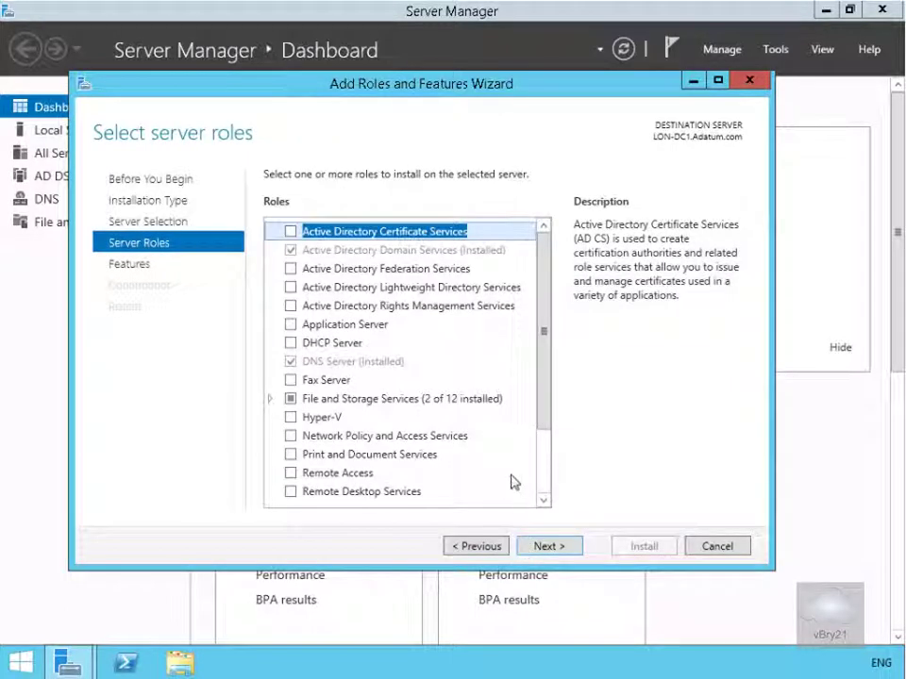
- Select the Fax Server role together with its required features, including the management tools
click(290, 380)
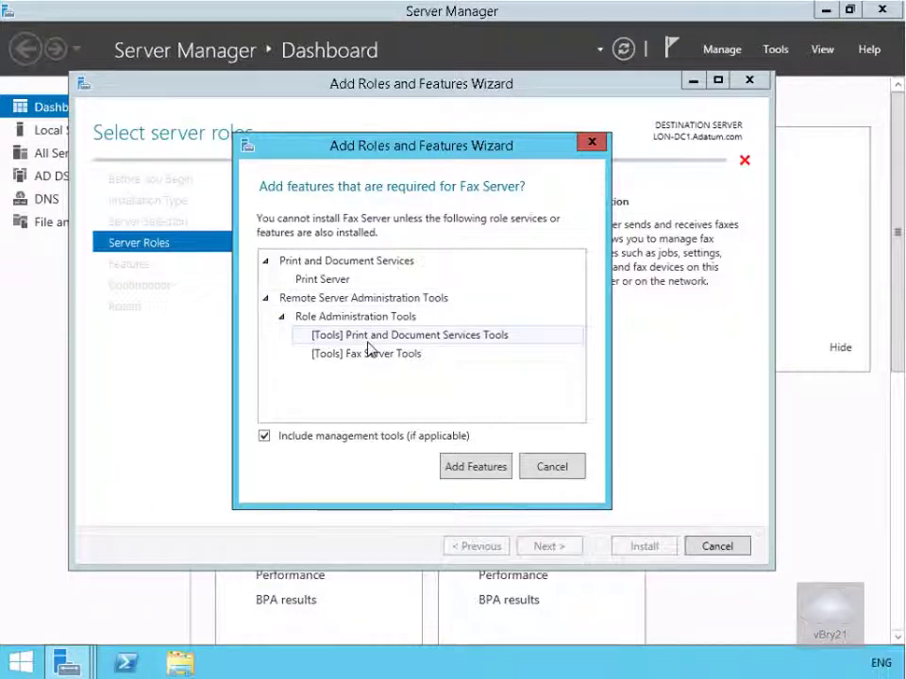
click(455, 465)
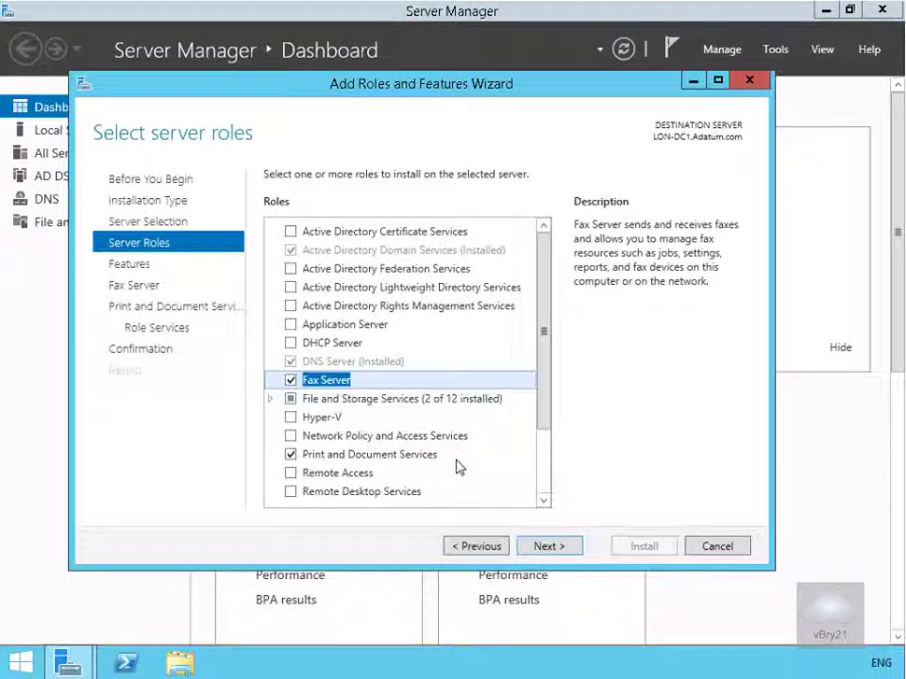
click(535, 547)
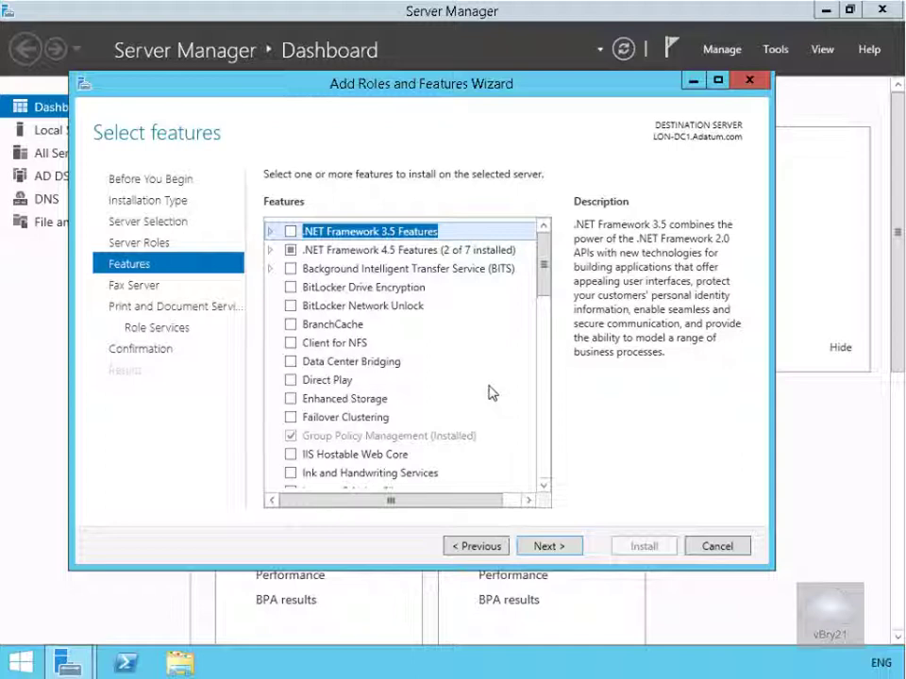
- Add the BranchCache feature and keep only Print Server as the role service for Print and Document Services
click(291, 325)
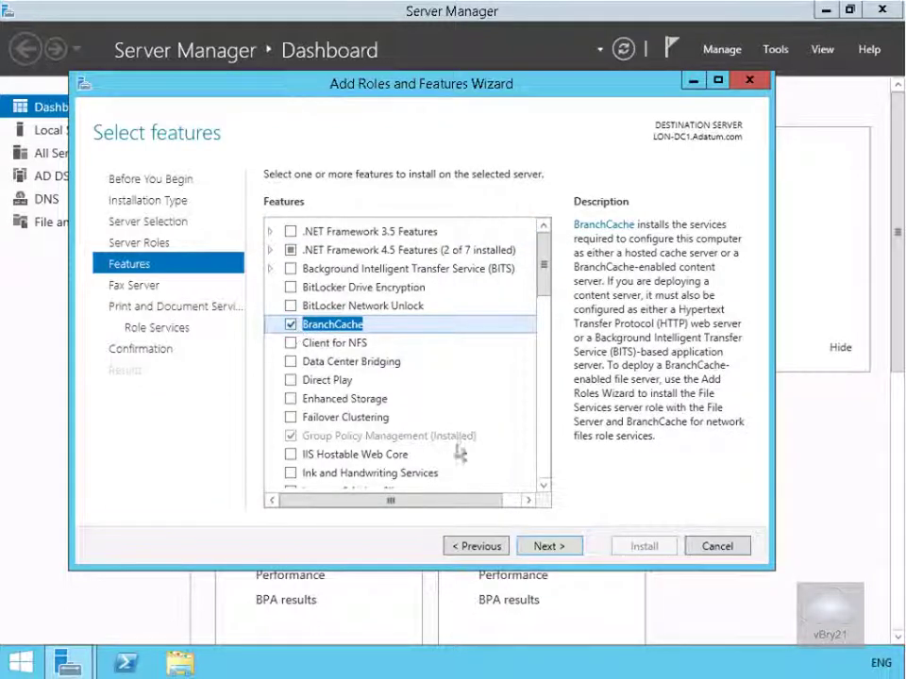
click(542, 546)
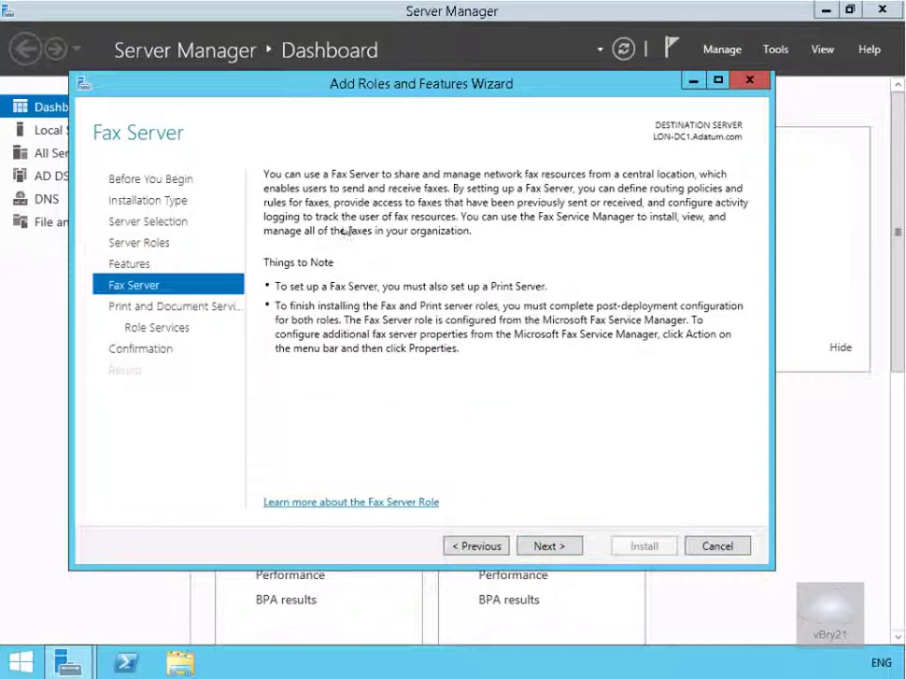
click(530, 545)
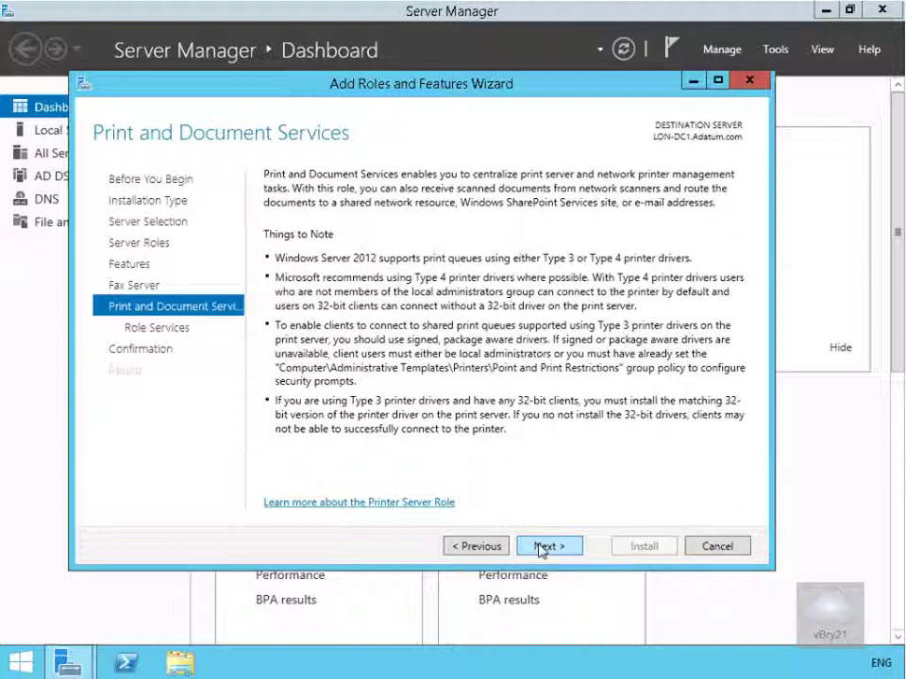
click(539, 550)
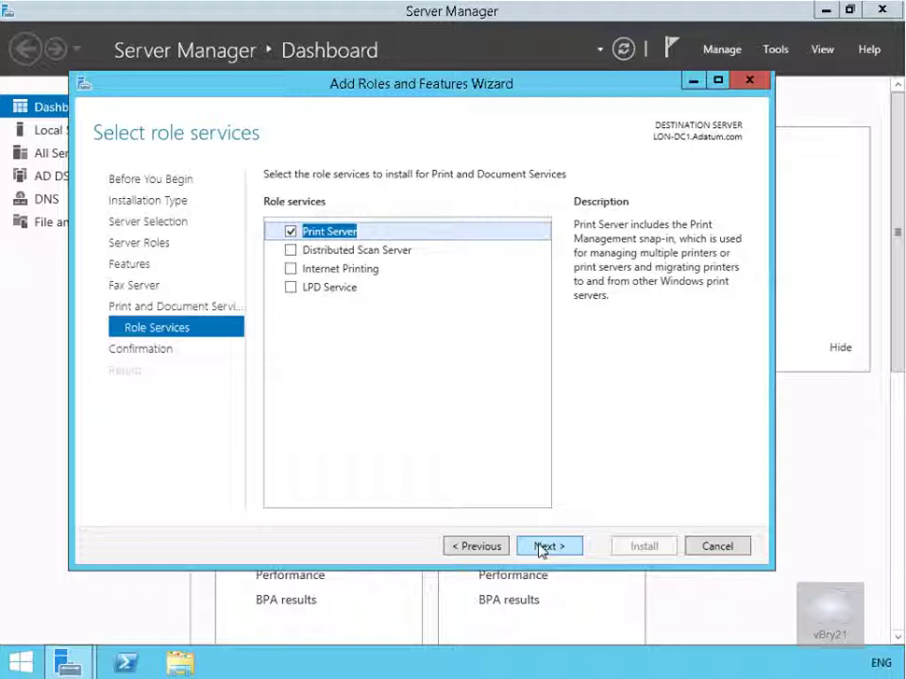
click(539, 545)
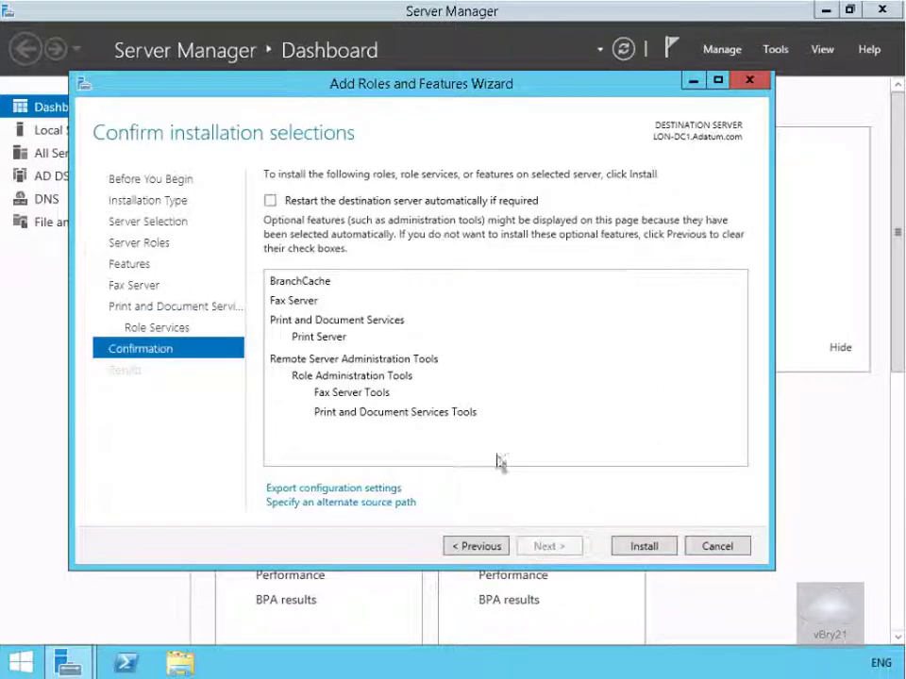
- Allow automatic restart of the destination server, install the selected roles and features, and close the wizard when finished
click(271, 201)
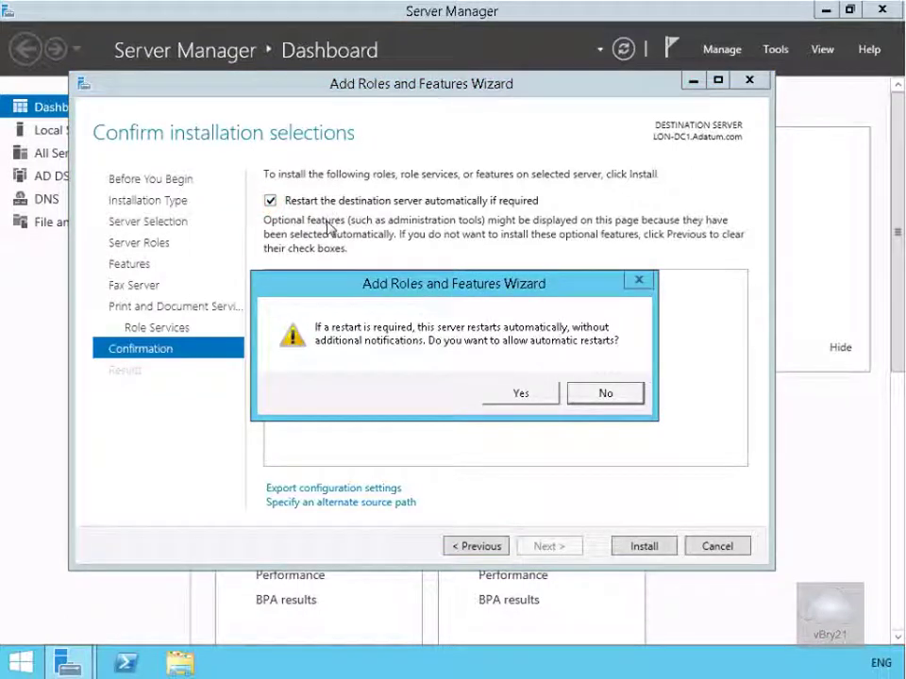
click(509, 396)
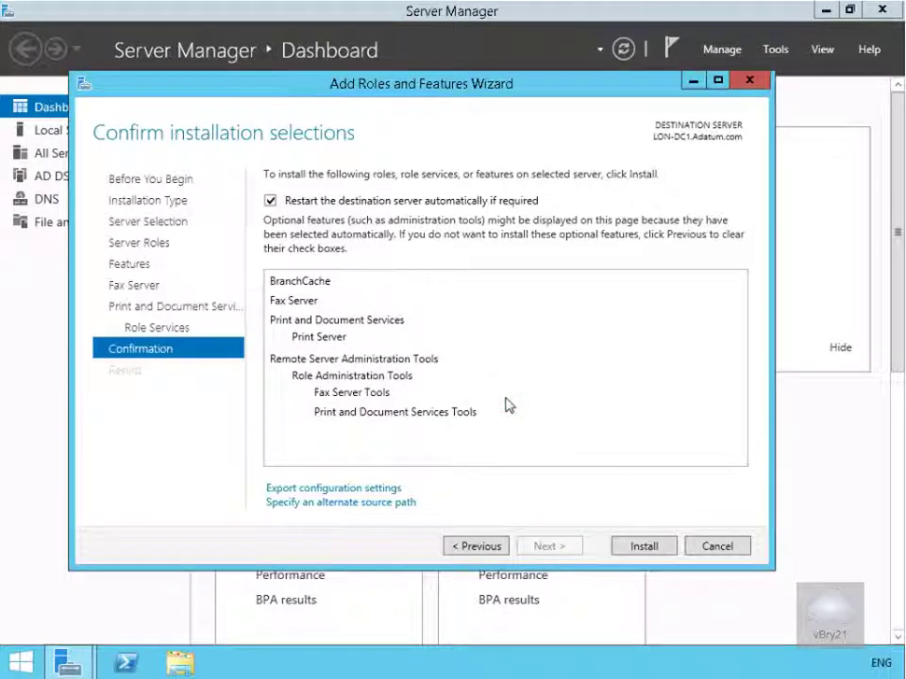
click(634, 549)
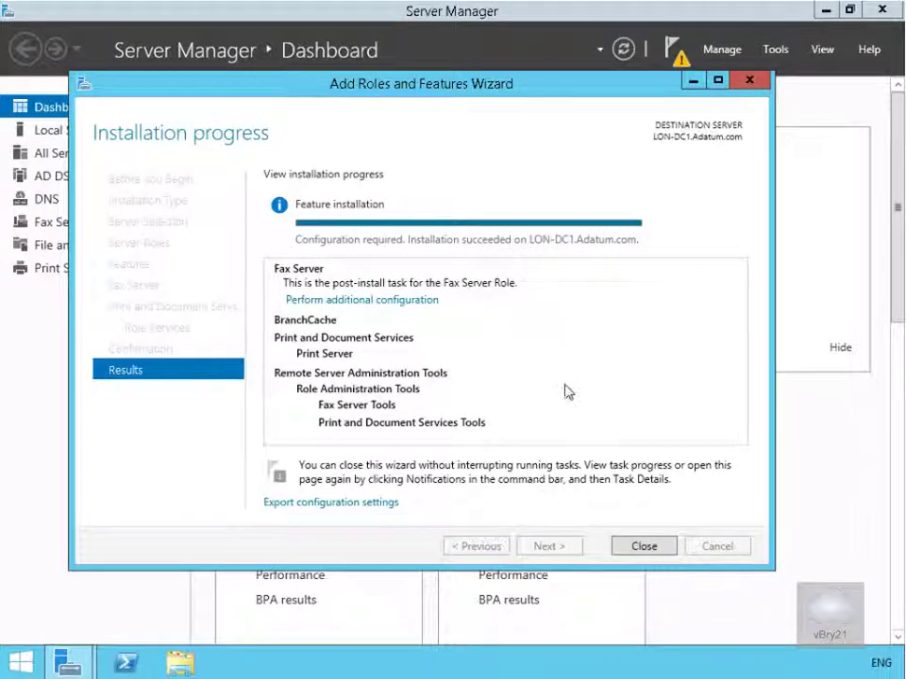
click(637, 545)
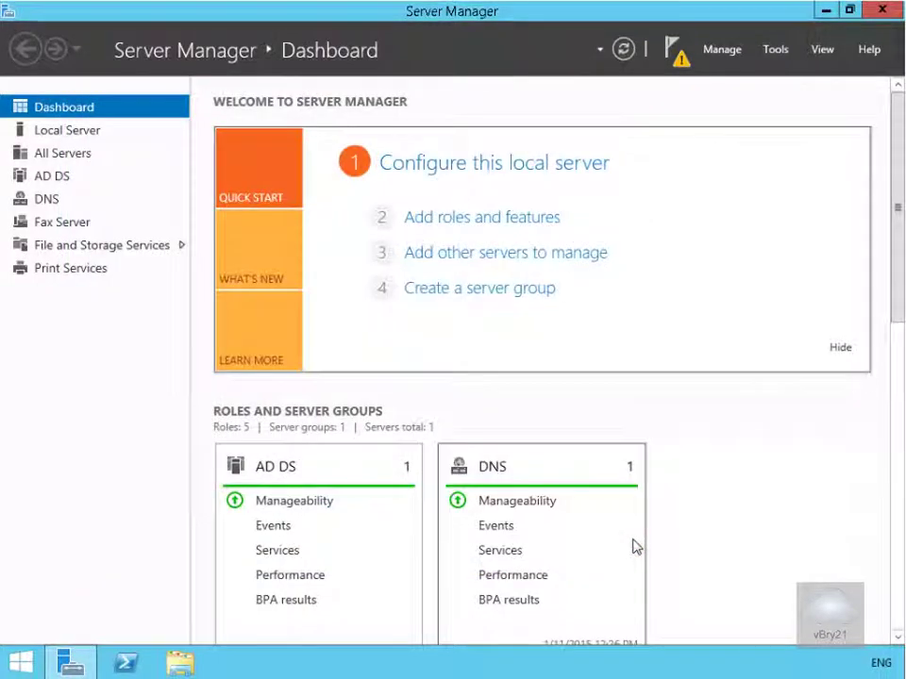
- Launch the additional post-deployment configuration required for Fax Server and close the Microsoft Fax Service Manager
click(51, 206)
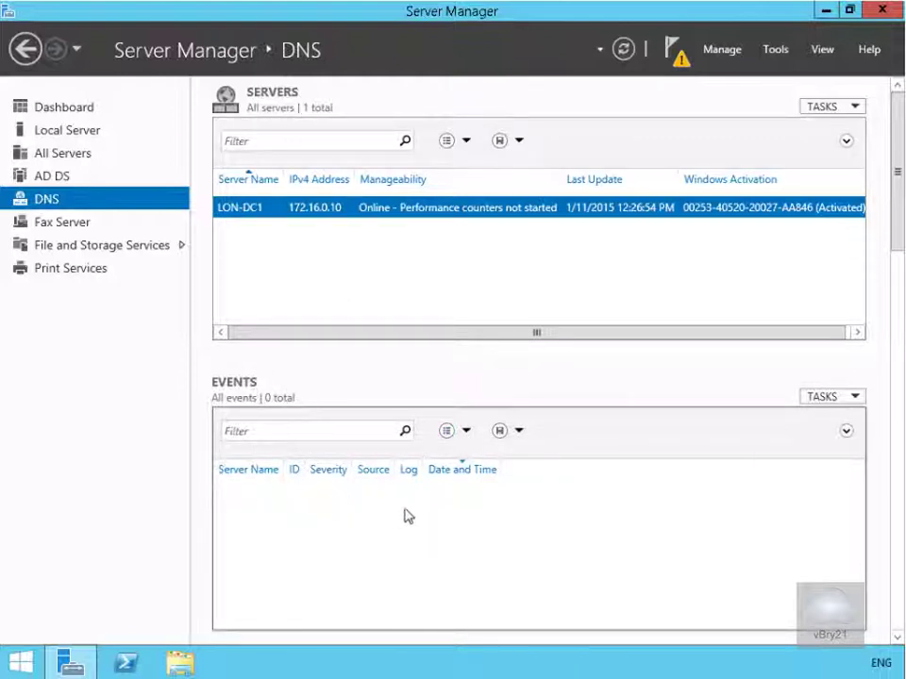
click(72, 232)
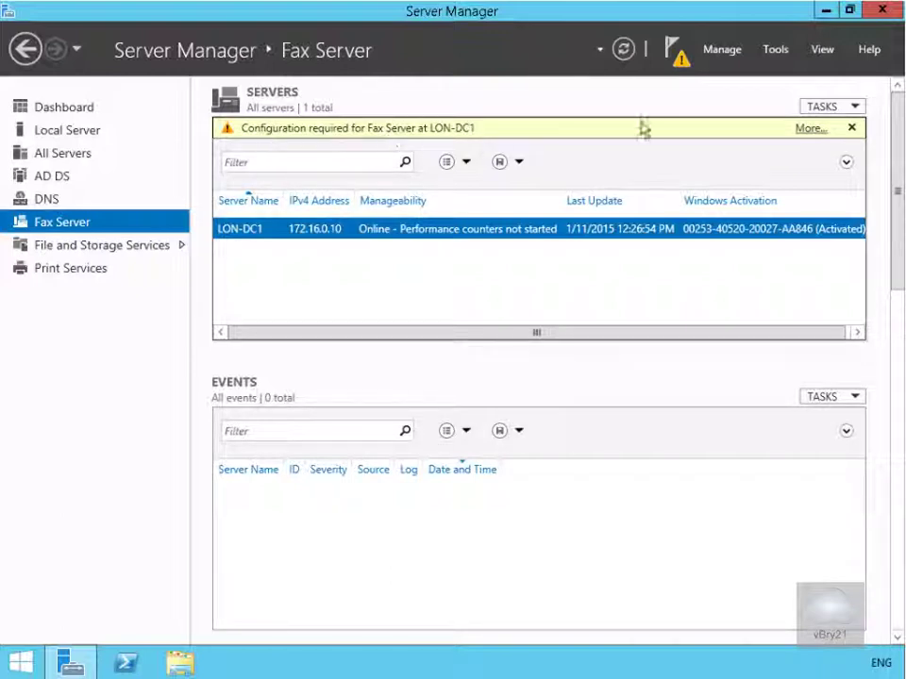
click(683, 71)
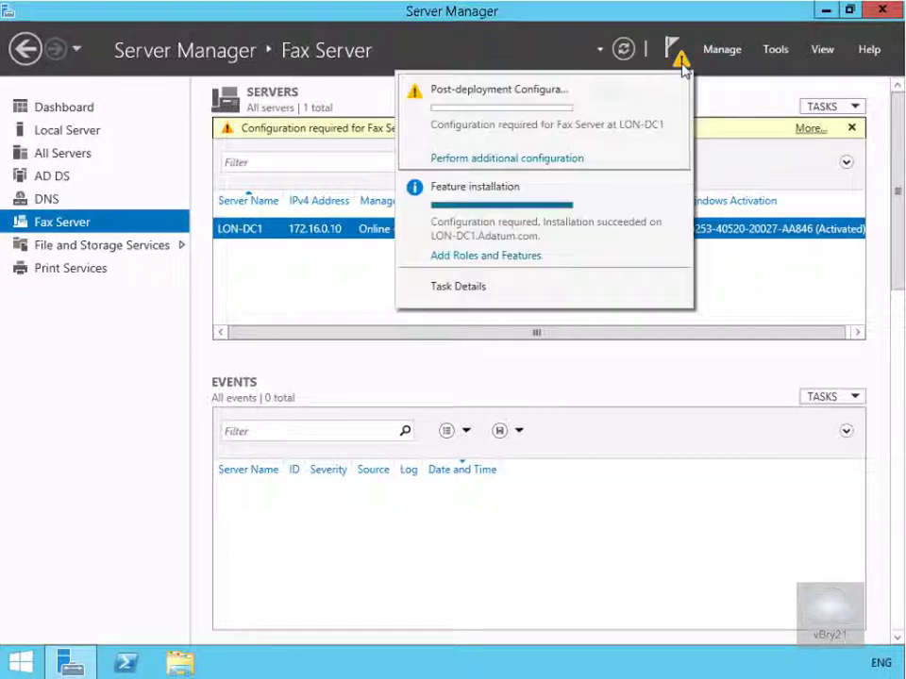
click(573, 159)
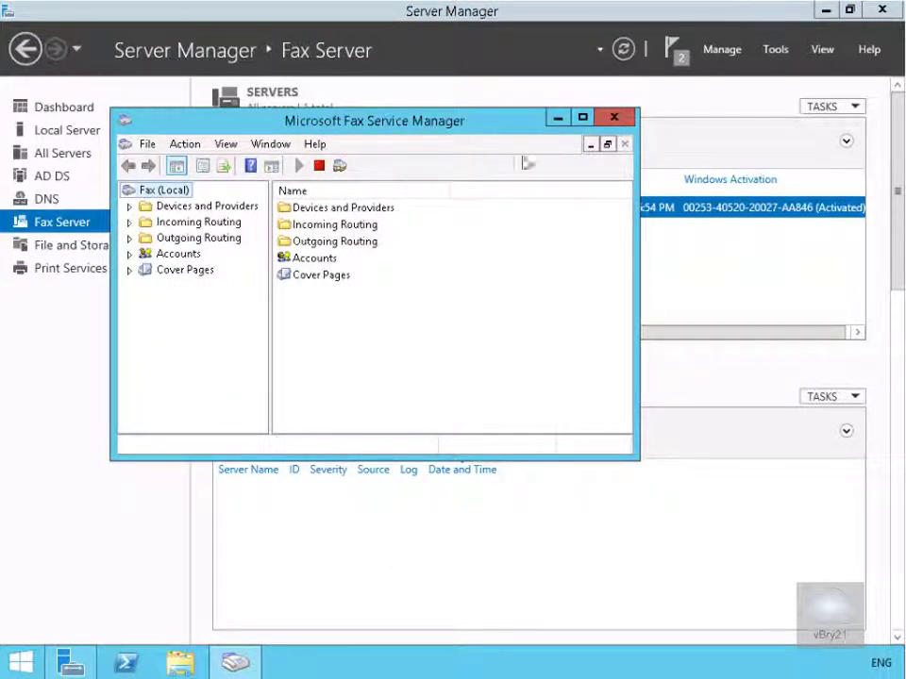
click(607, 124)
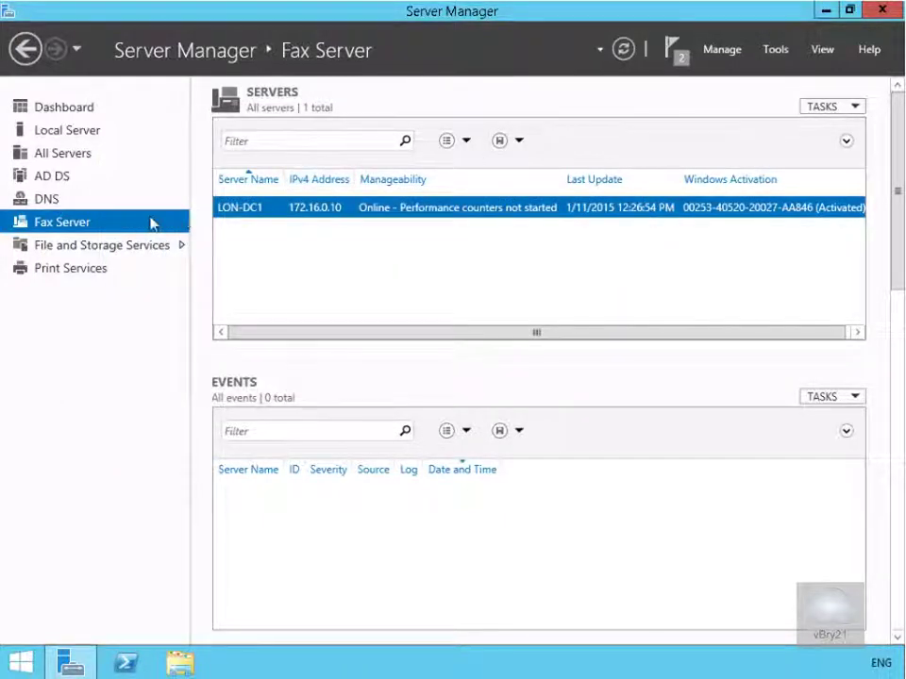
- Run a Best Practices Analyzer scan of the DNS role on LON-DC1.Adatum.com and review its results
click(55, 204)
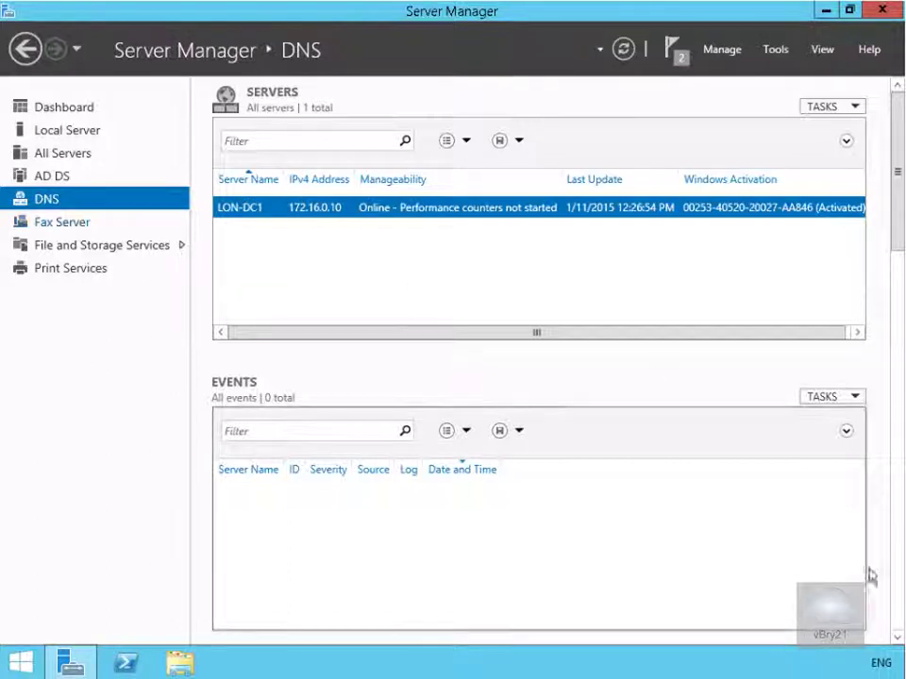
click(898, 638)
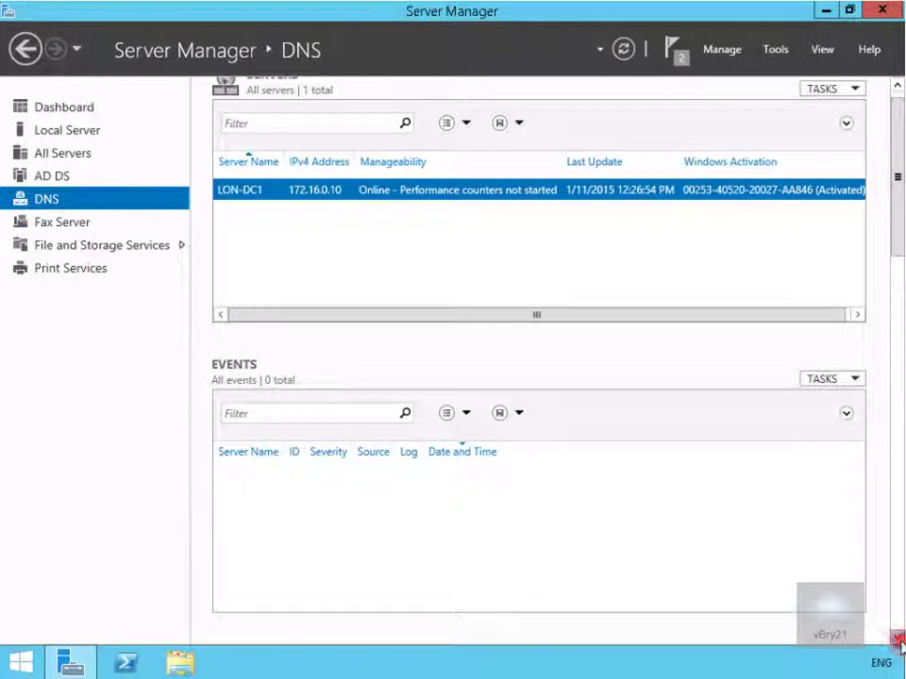
click(898, 638)
click(898, 639)
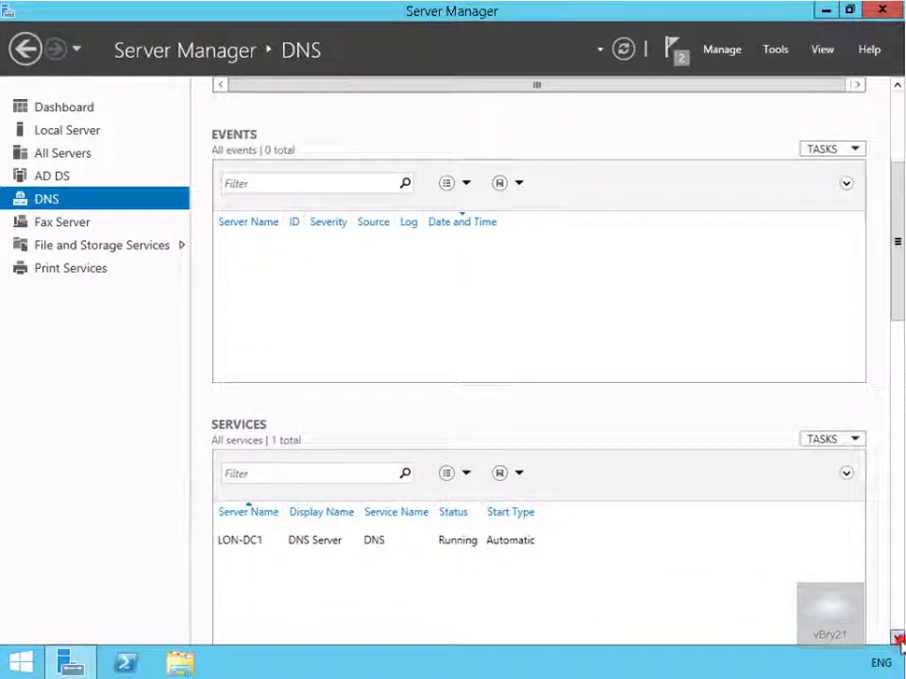
click(898, 639)
click(898, 639)
click(898, 638)
click(899, 639)
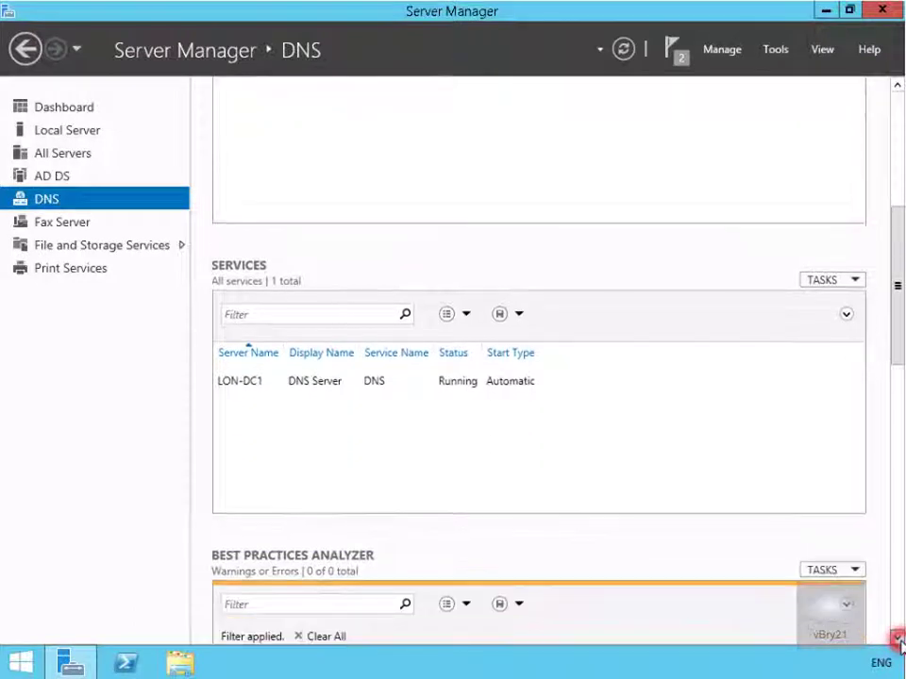
click(898, 639)
click(898, 639)
click(898, 638)
click(898, 639)
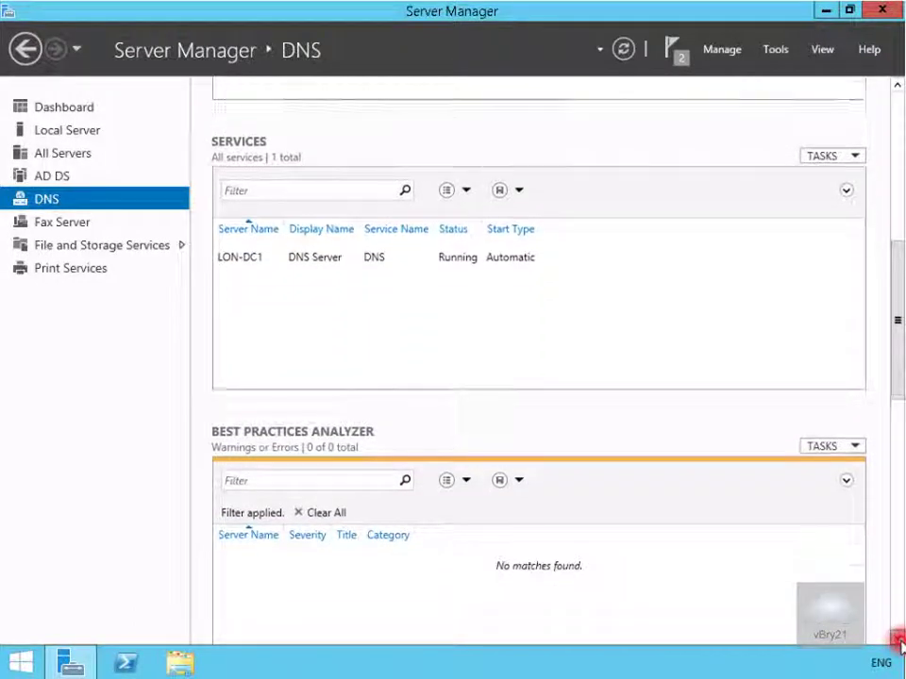
click(898, 639)
click(898, 639)
click(898, 638)
click(898, 639)
click(898, 638)
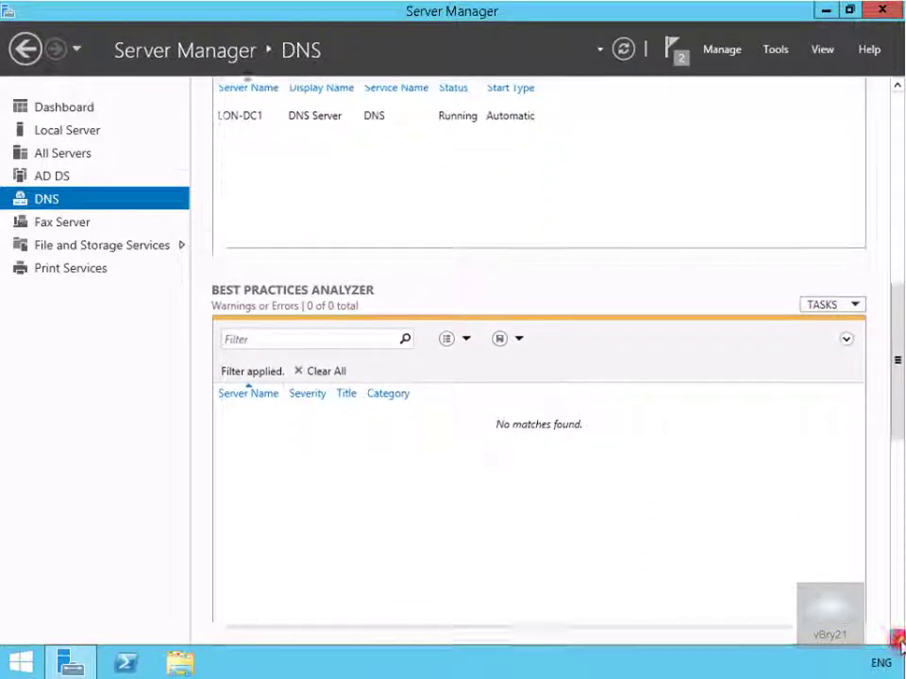
click(898, 639)
click(898, 639)
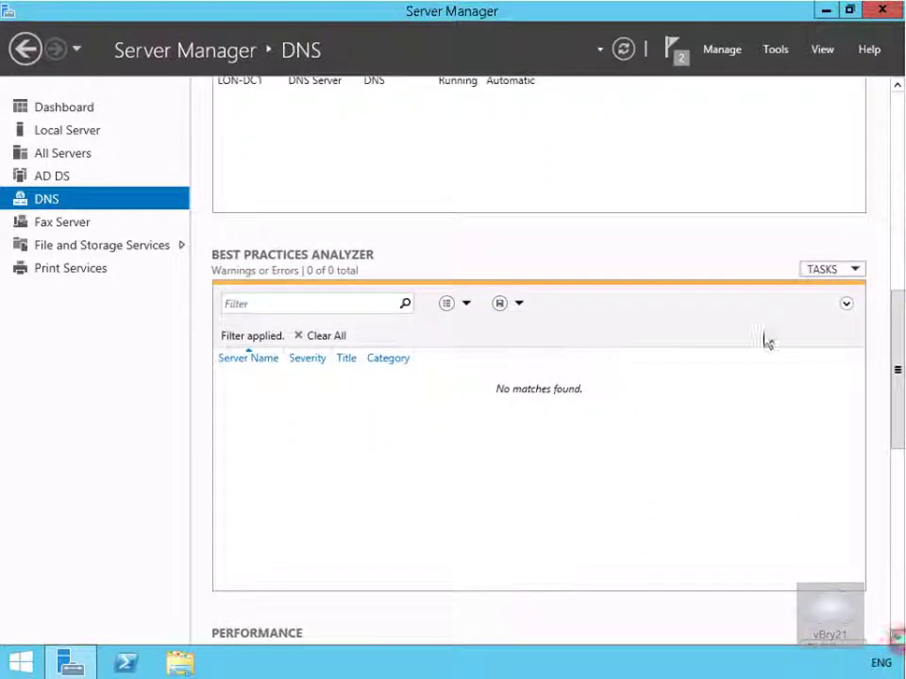
click(807, 271)
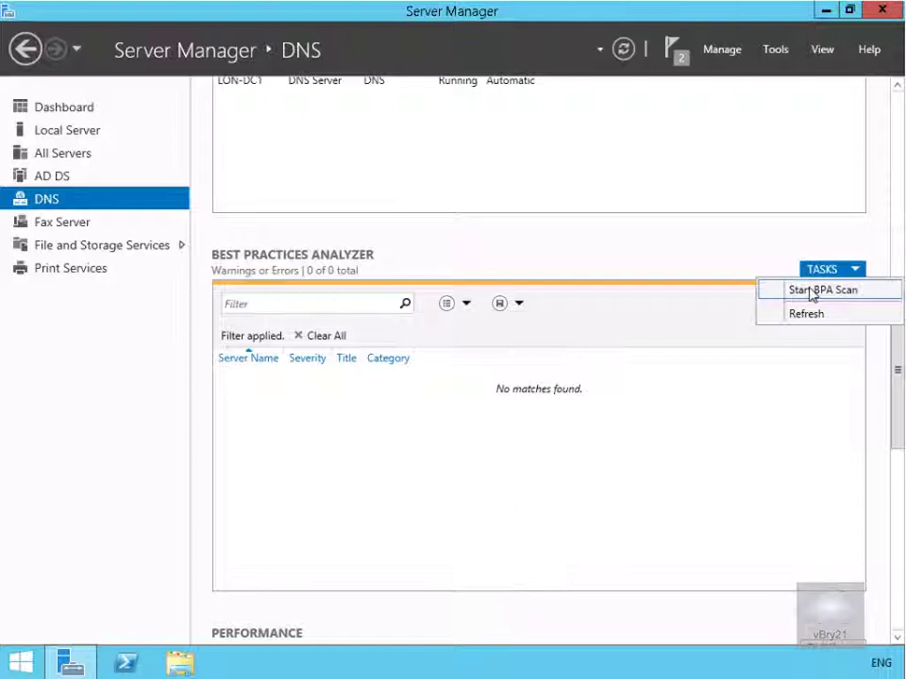
click(811, 294)
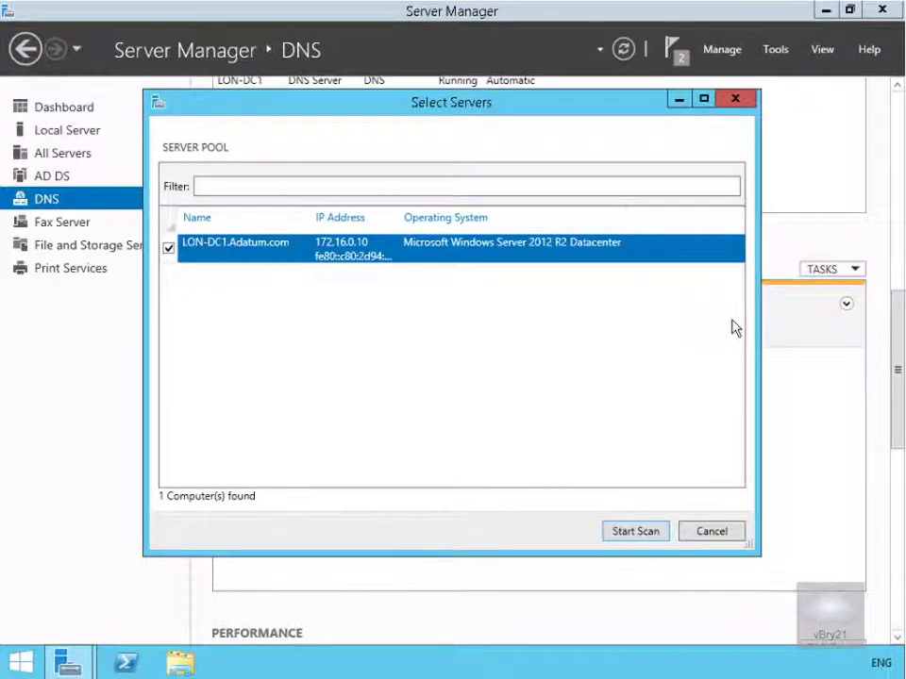
click(665, 534)
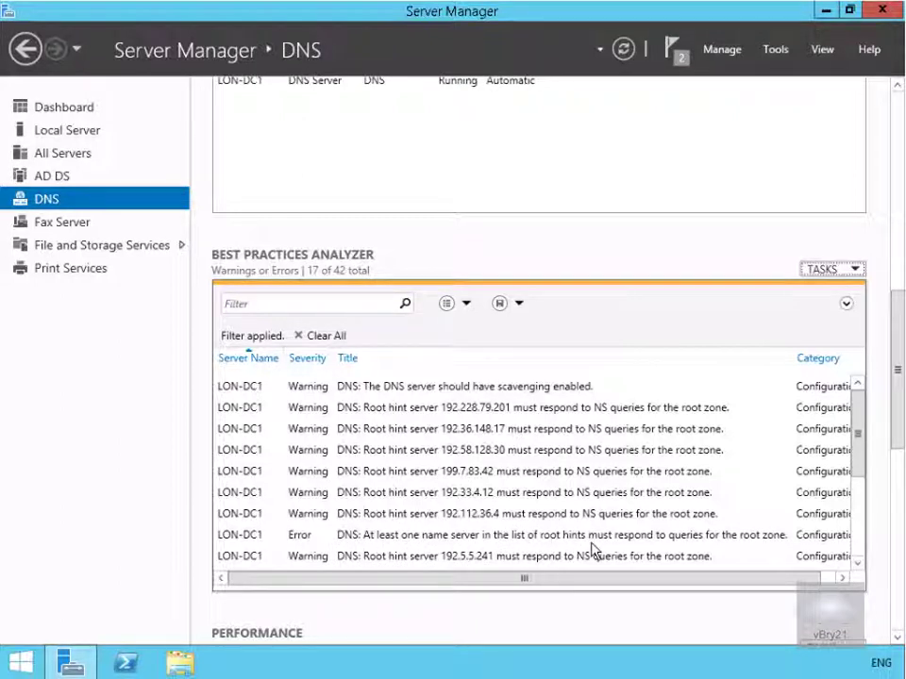
scroll(602, 518, down, 1)
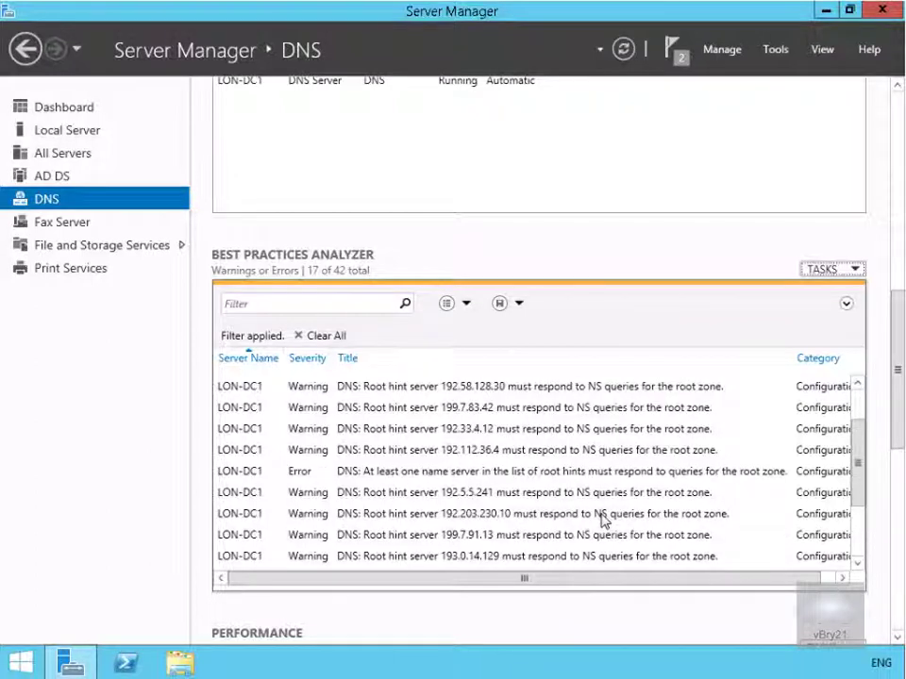
scroll(601, 518, down, 1)
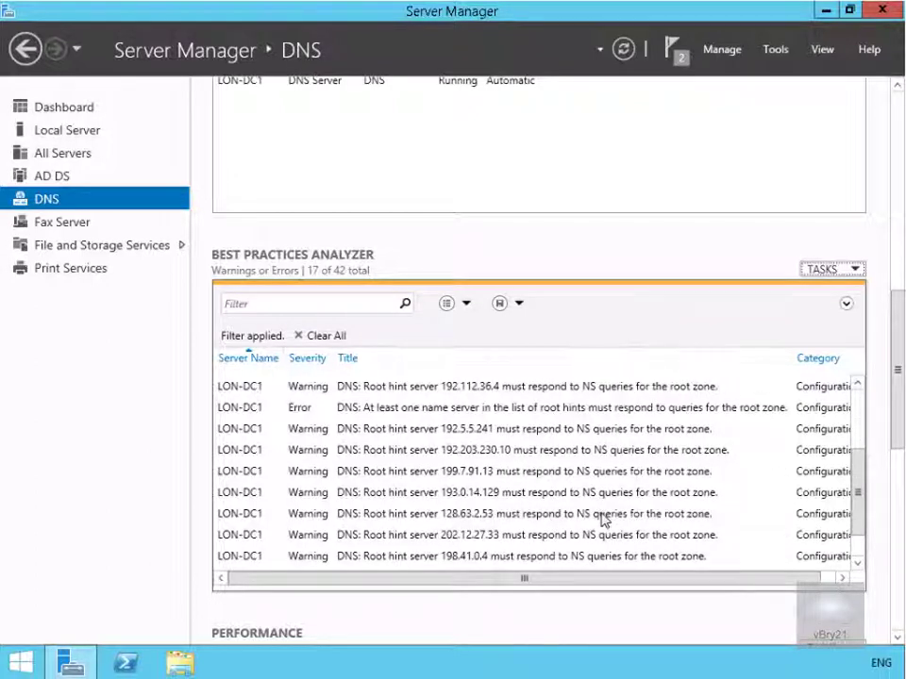
scroll(602, 518, down, 1)
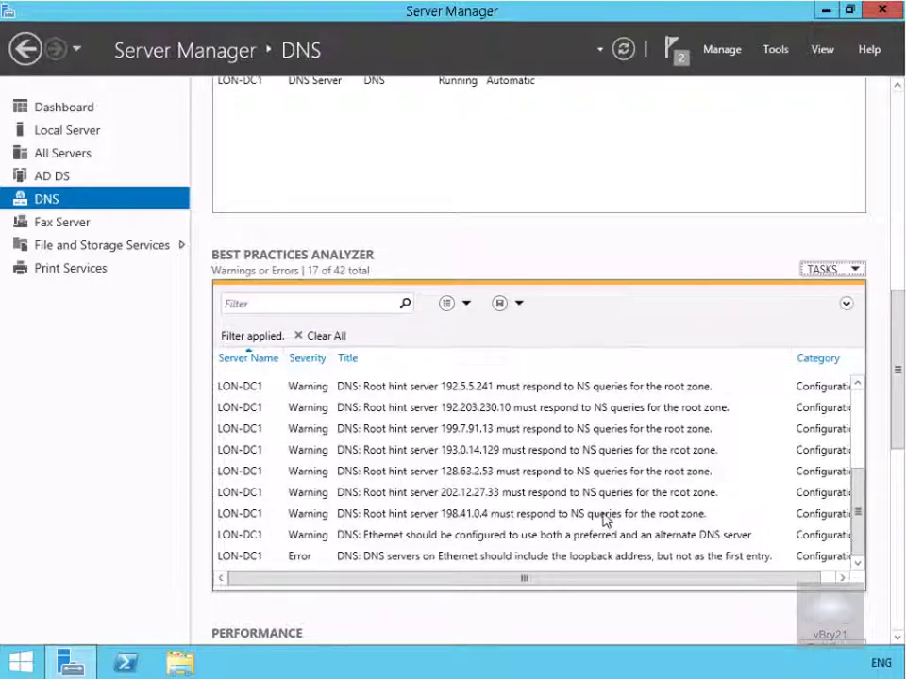
- Switch to Windows PowerShell, clear the console, and restart the server with the command Shutdown /r /t 5
click(772, 53)
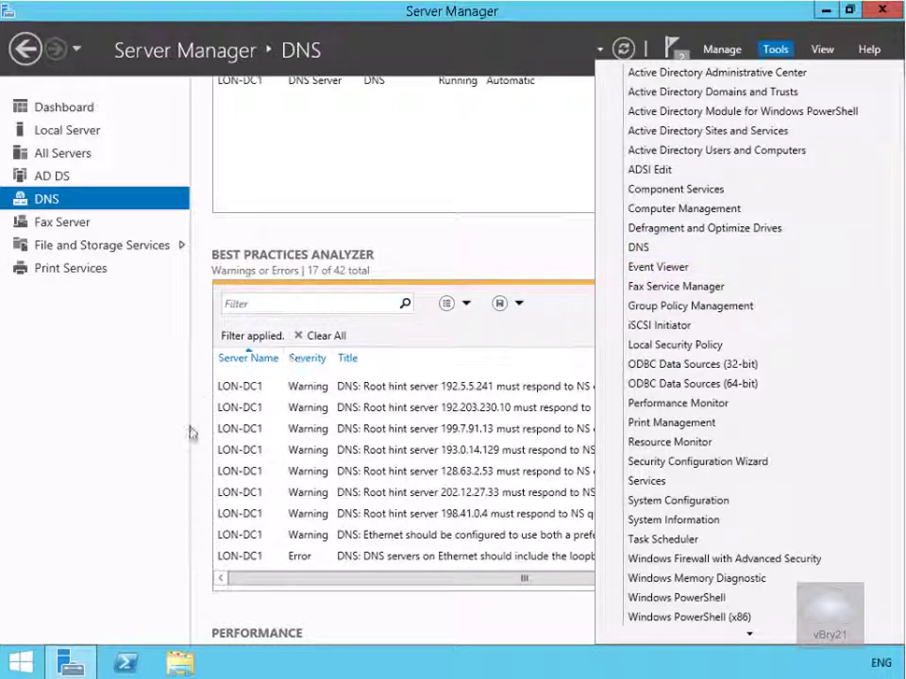
right_click(124, 665)
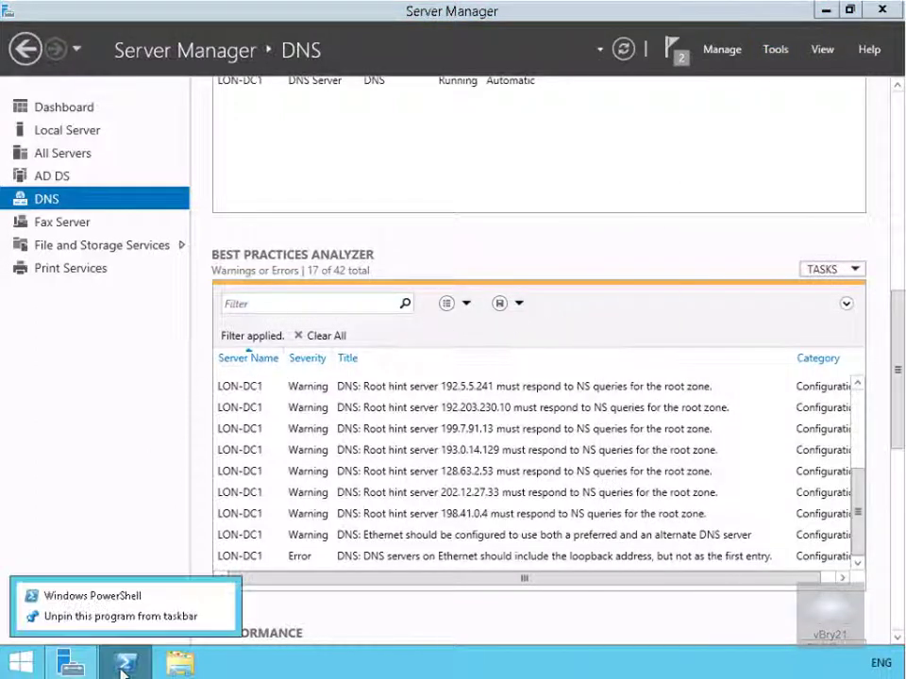
click(124, 515)
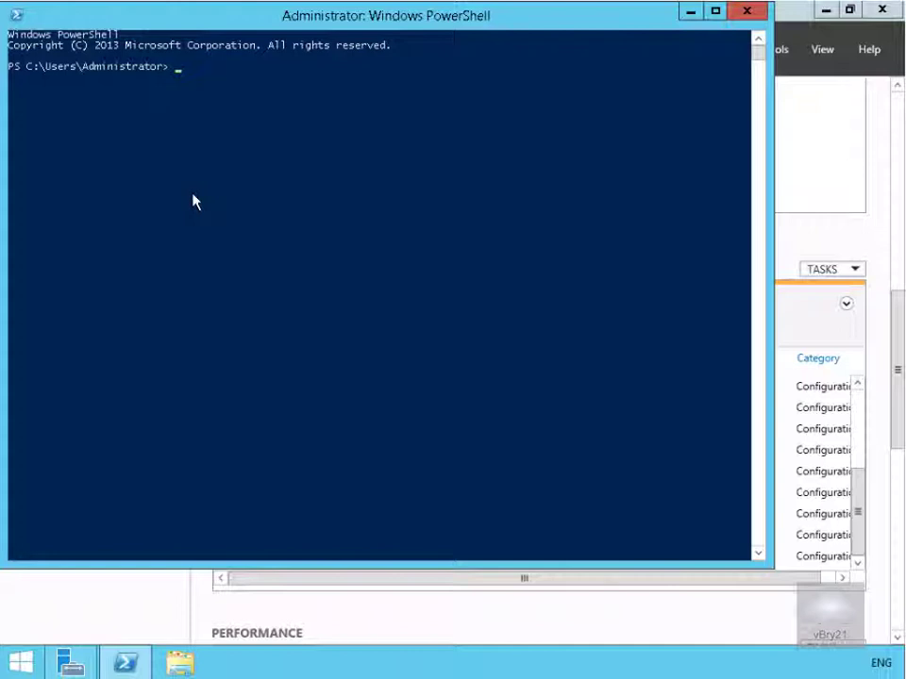
text(cls)
key(Return)
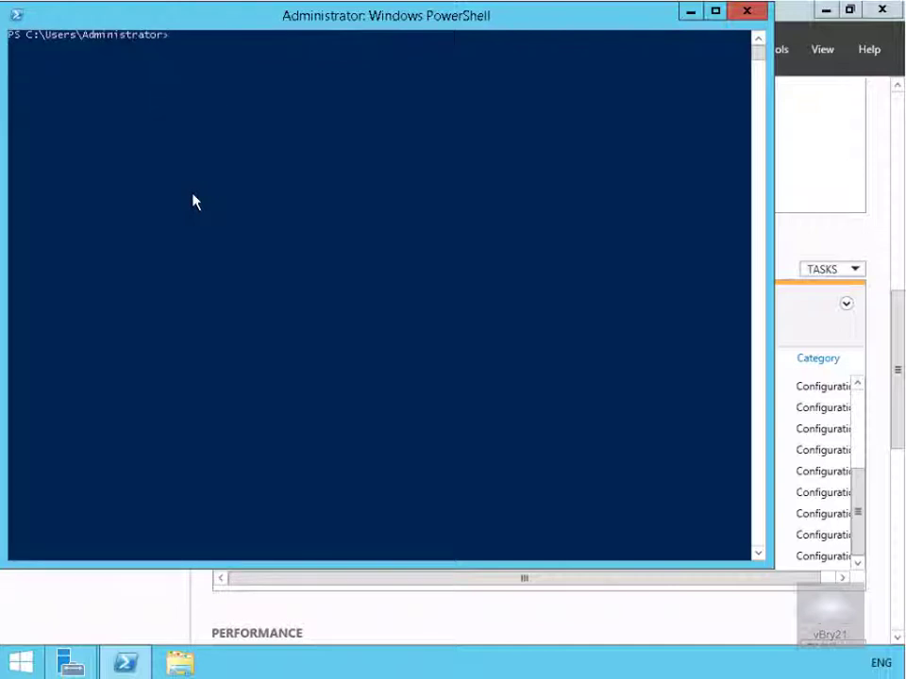
text(Shutdown /r /t 5)
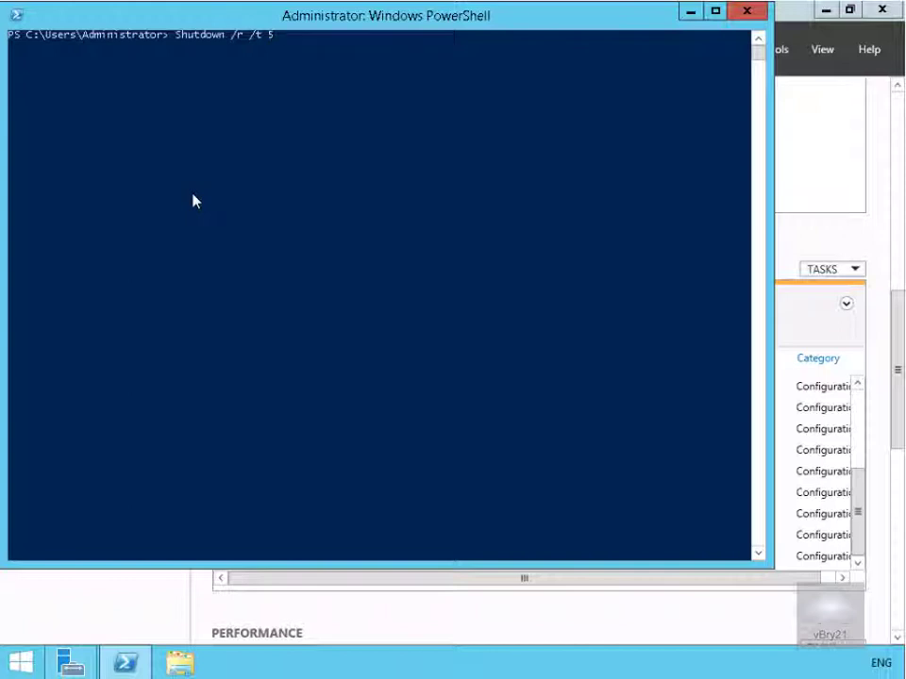
key(Return)
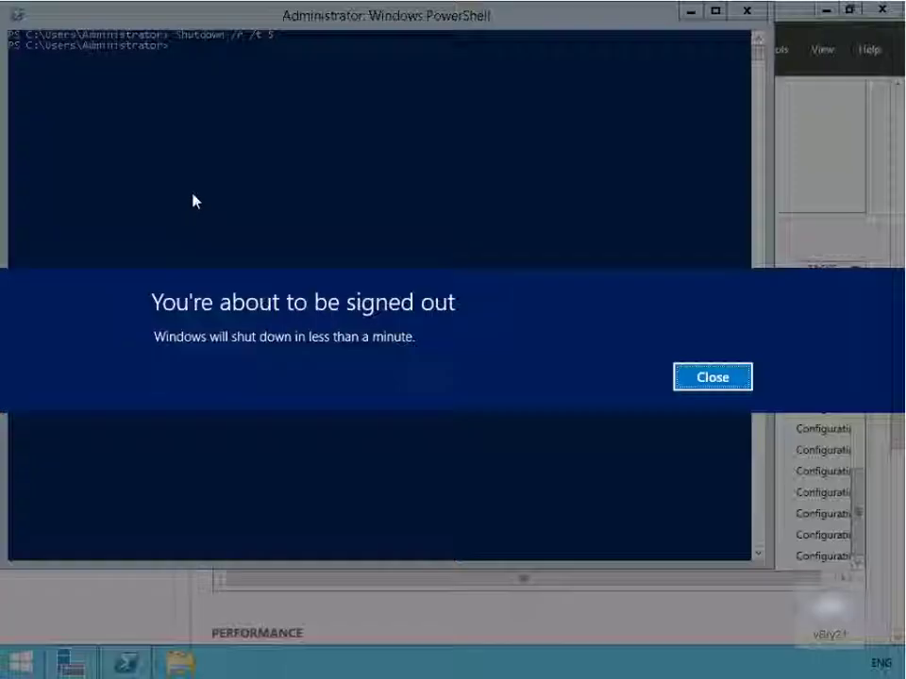